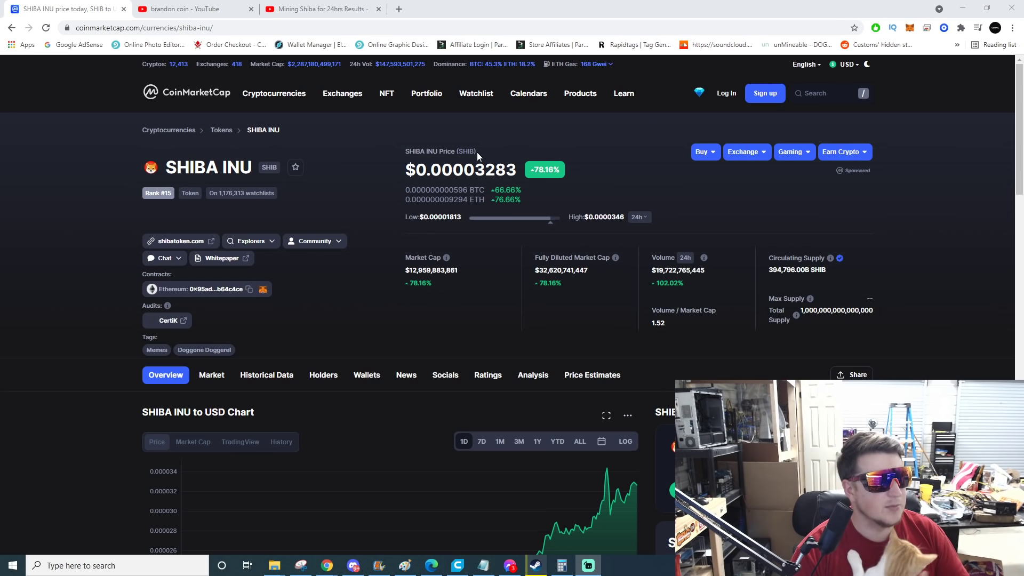
Step: Seek the Mining Shiba for 24hrs Results video to the unMineable balance of about 3,525,782 SHIB near 1:20
click(320, 9)
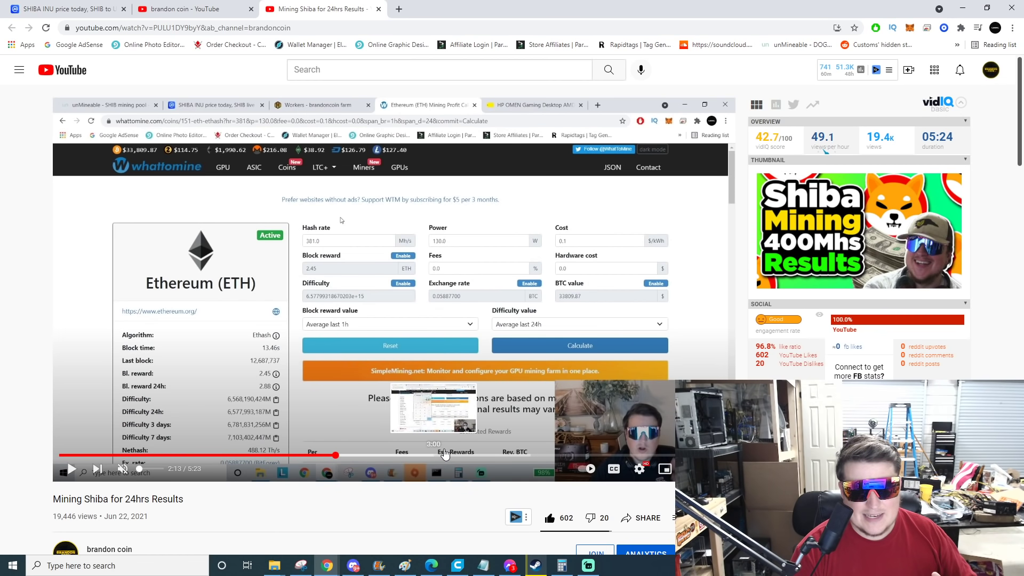
drag(474, 454, 648, 458)
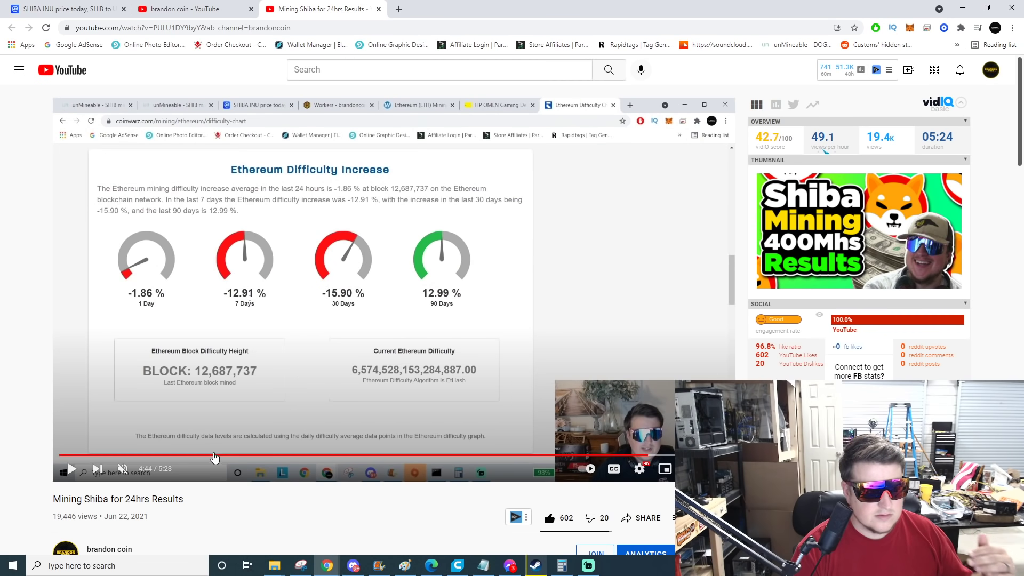
drag(215, 457, 229, 459)
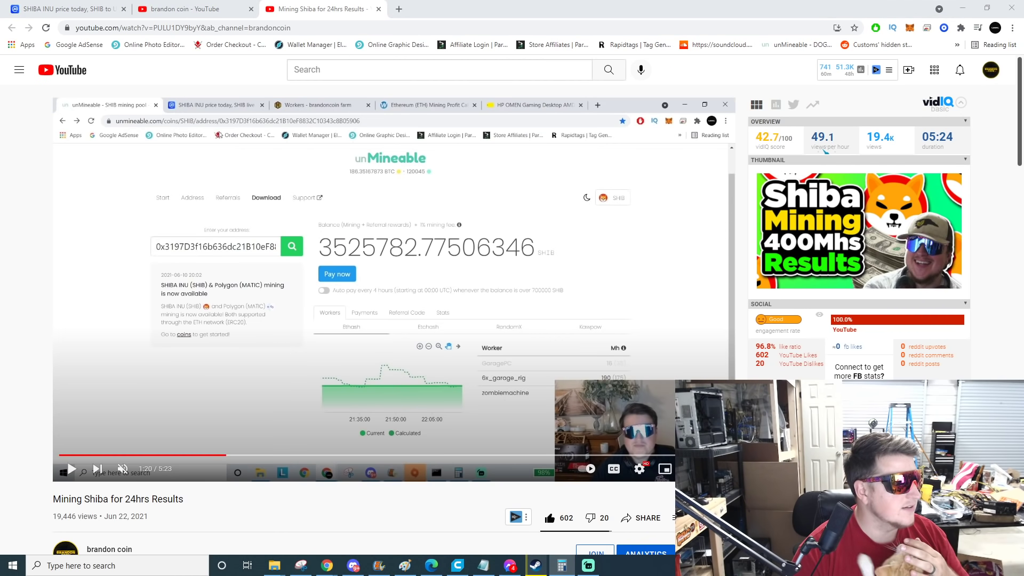
Step: Bring Calculator beside the SHIB balance, start entering 3,500,000 ×, then clear it to start over
click(562, 566)
drag(320, 144, 577, 142)
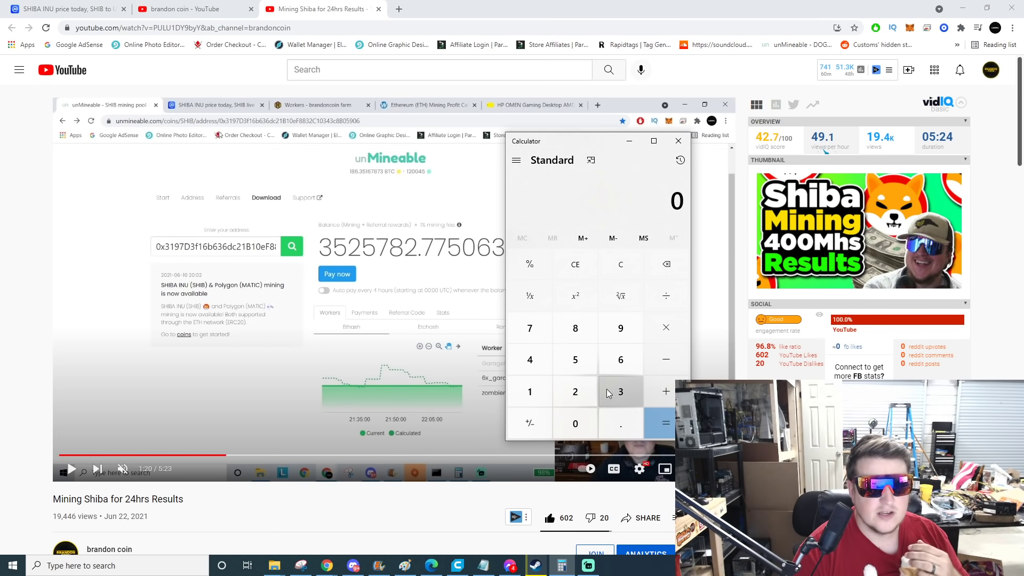
click(620, 391)
click(575, 359)
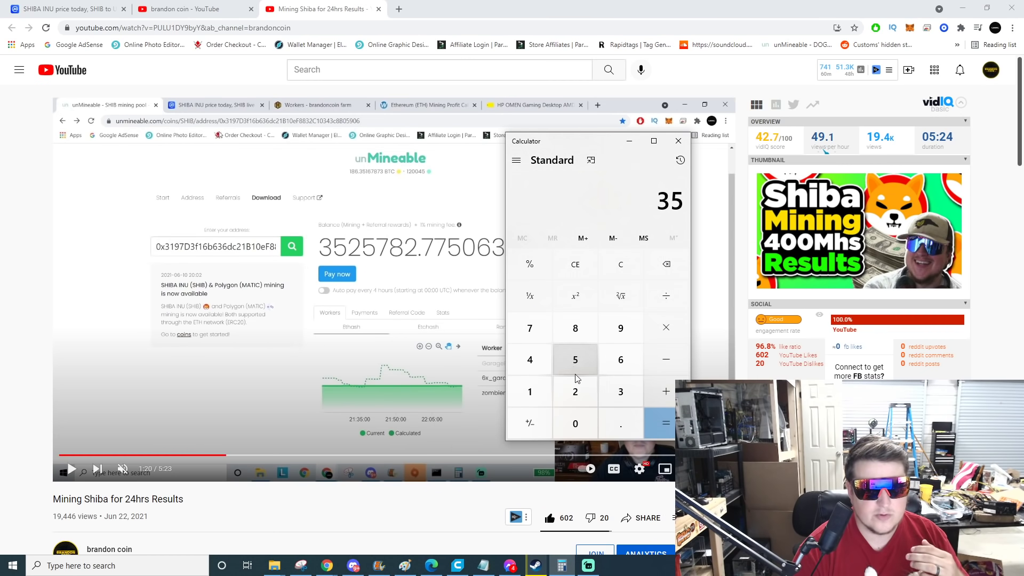
click(574, 424)
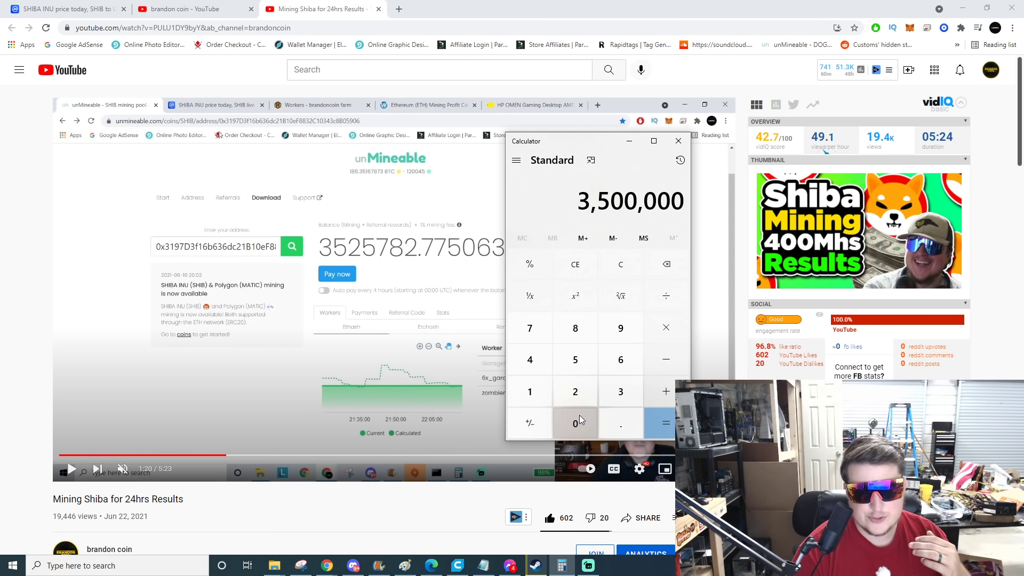
click(666, 327)
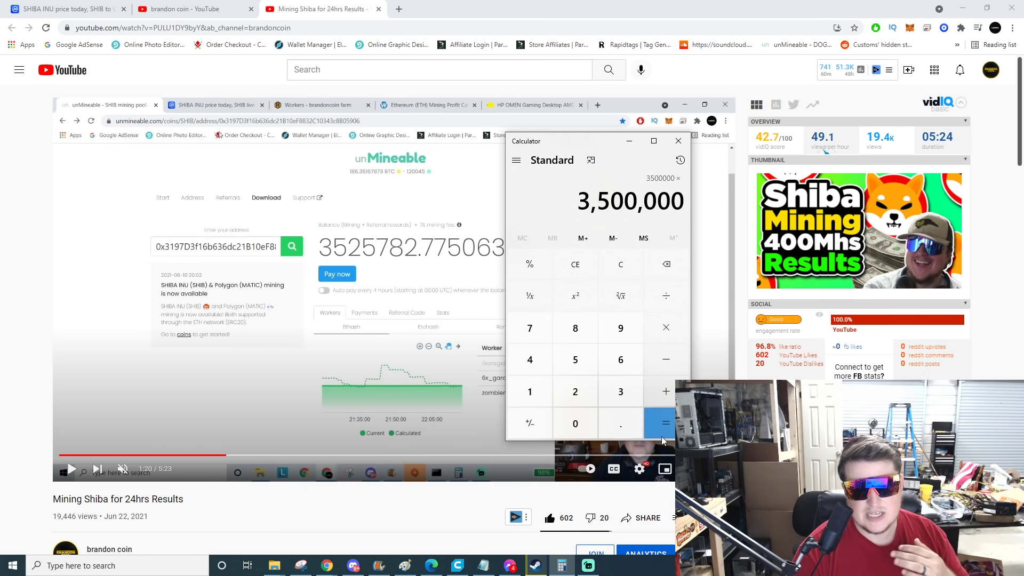
click(620, 264)
Step: Compute 3.5 × 32 = 112 using the CoinMarketCap Shiba Inu price page as reference
click(621, 391)
click(620, 423)
click(575, 359)
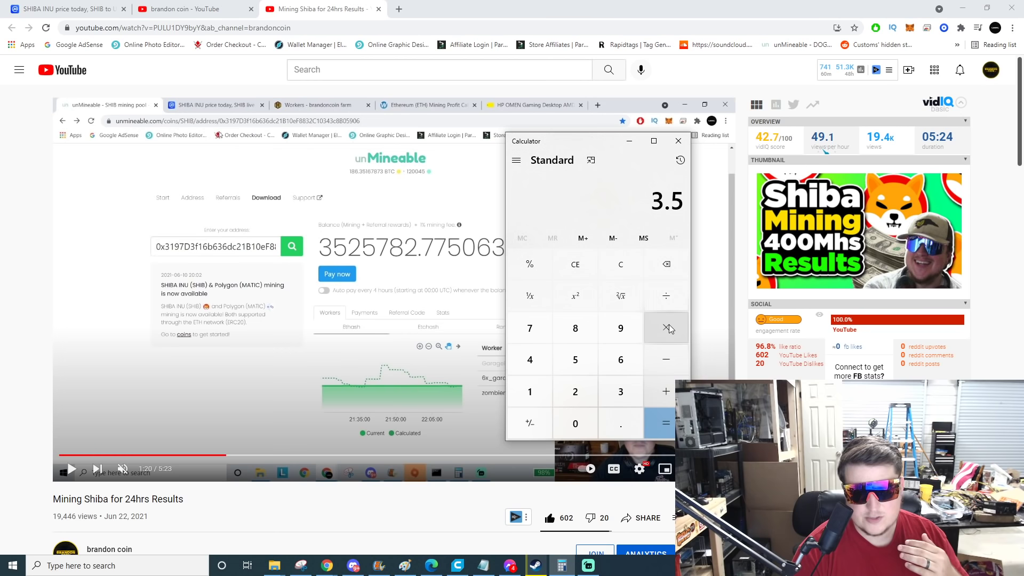
click(666, 327)
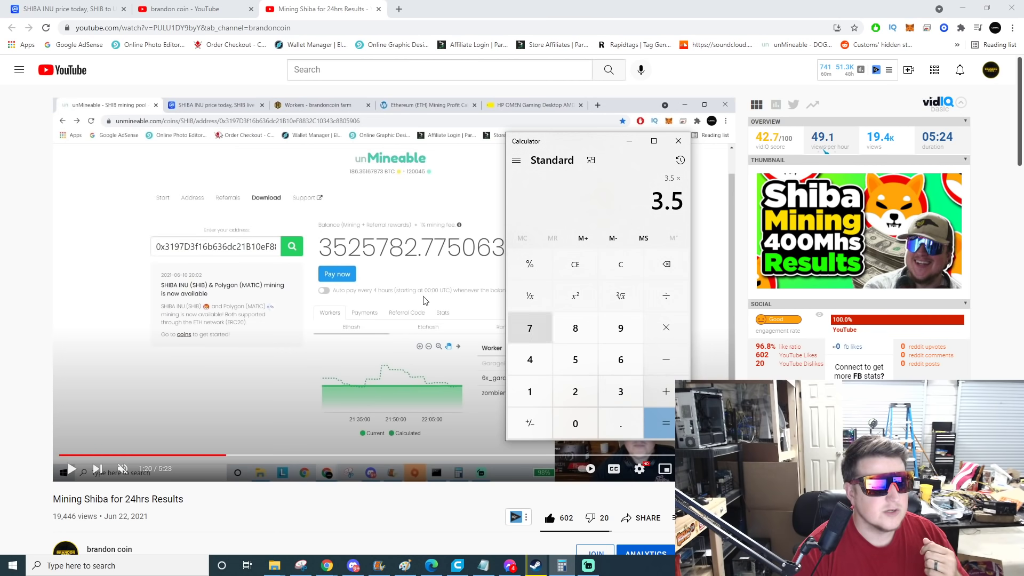
click(66, 8)
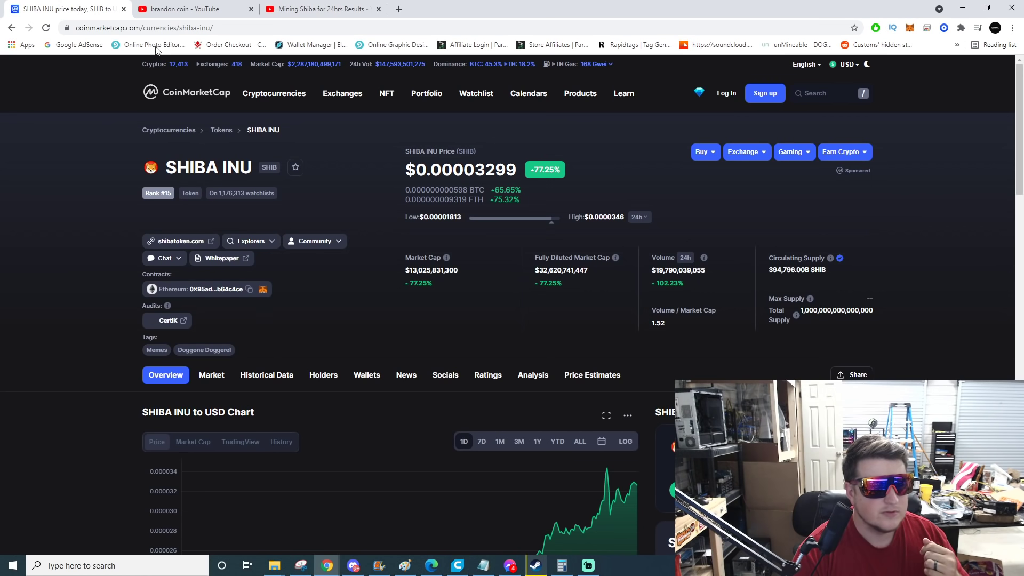
click(563, 566)
click(665, 327)
click(621, 391)
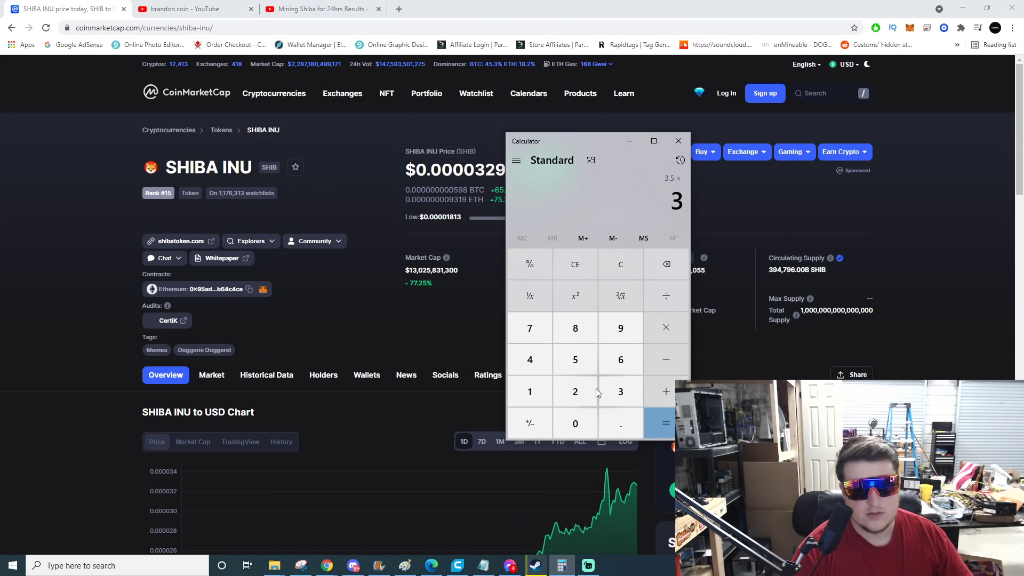
click(661, 423)
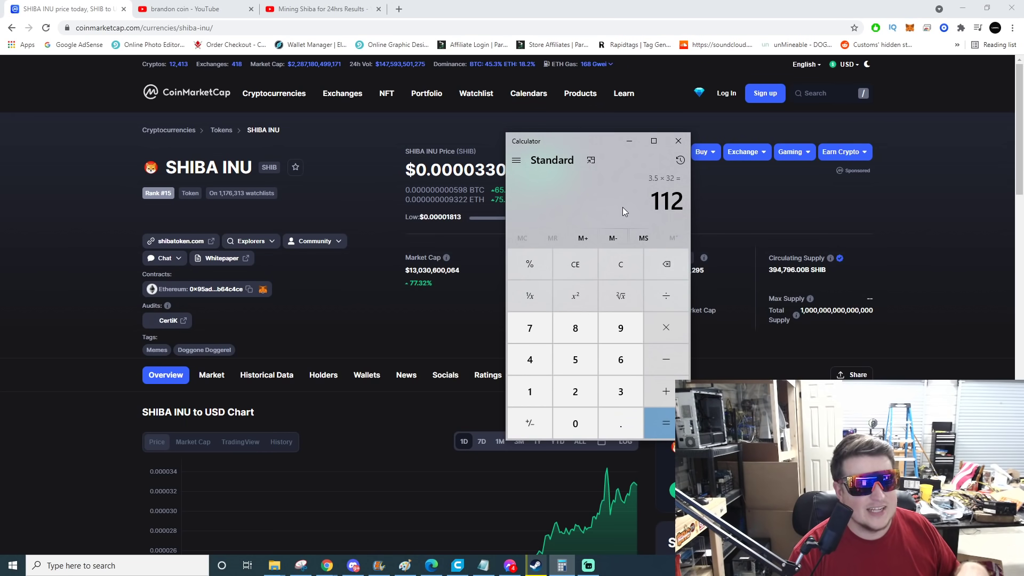
Step: Switch to the brandon coin channel's Shiba search results tab
click(336, 10)
click(204, 9)
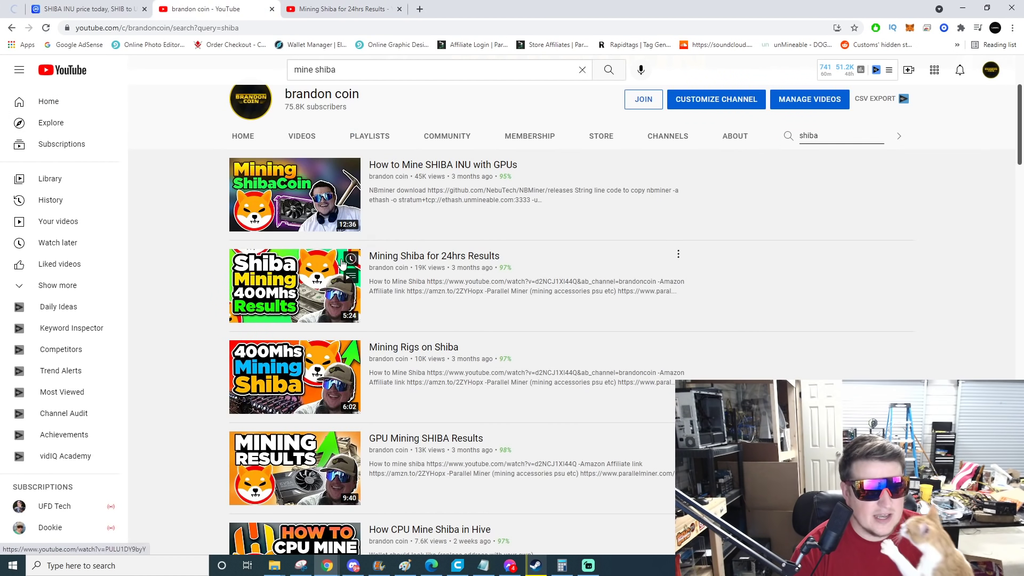
scroll(534, 317, down, 2)
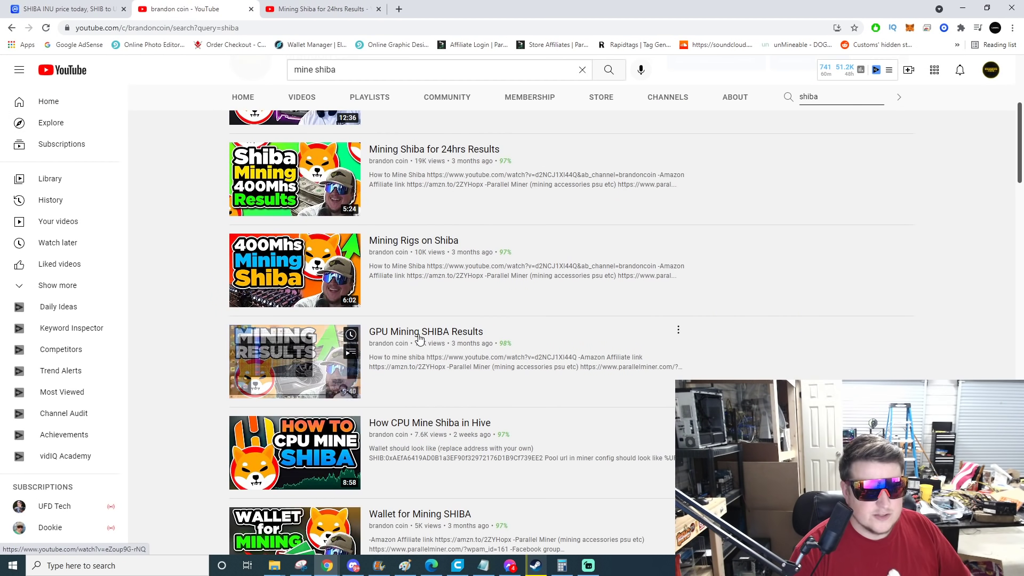
scroll(302, 352, down, 1)
scroll(303, 352, down, 1)
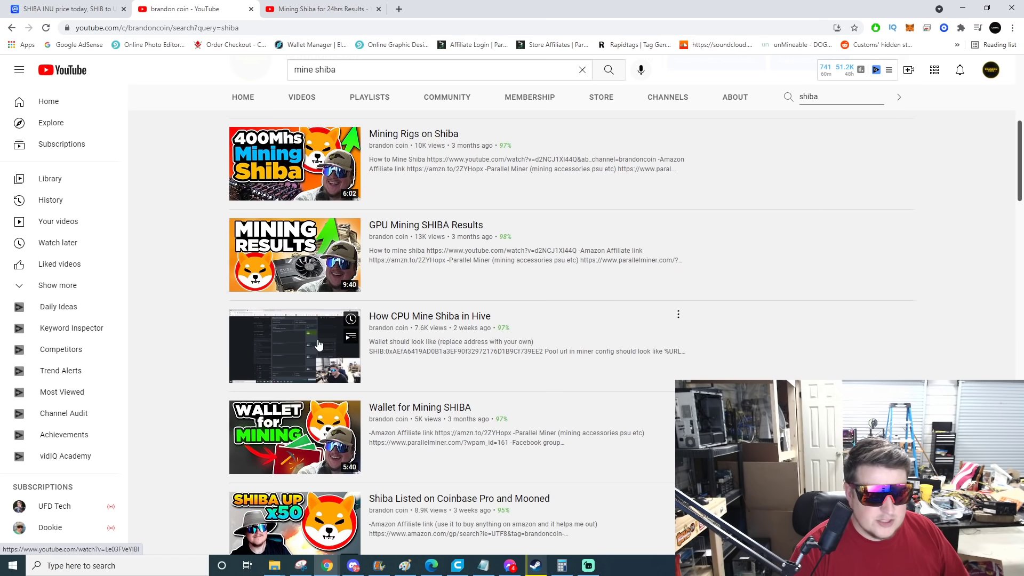
scroll(319, 344, down, 2)
scroll(496, 252, down, 2)
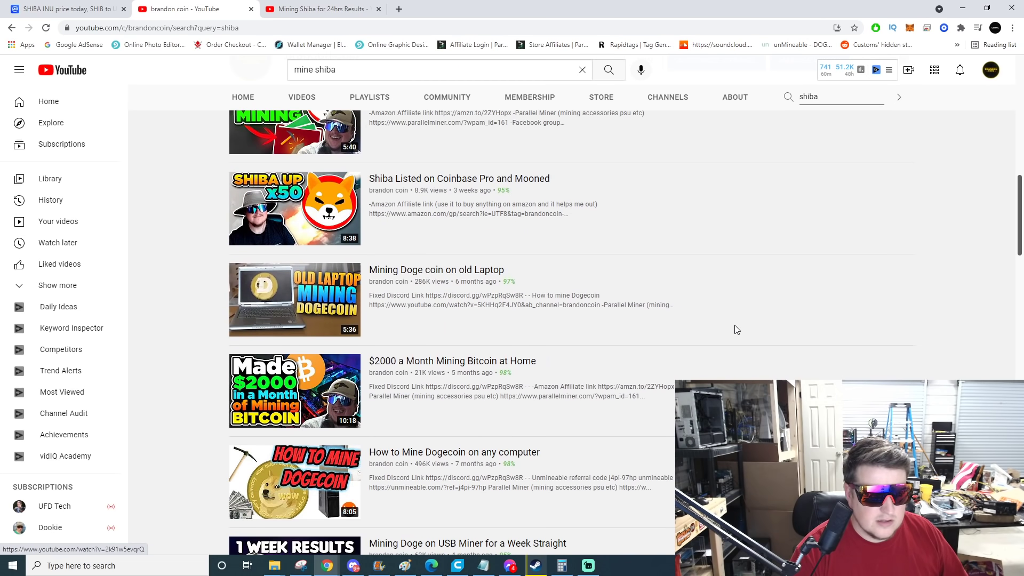
scroll(706, 319, down, 2)
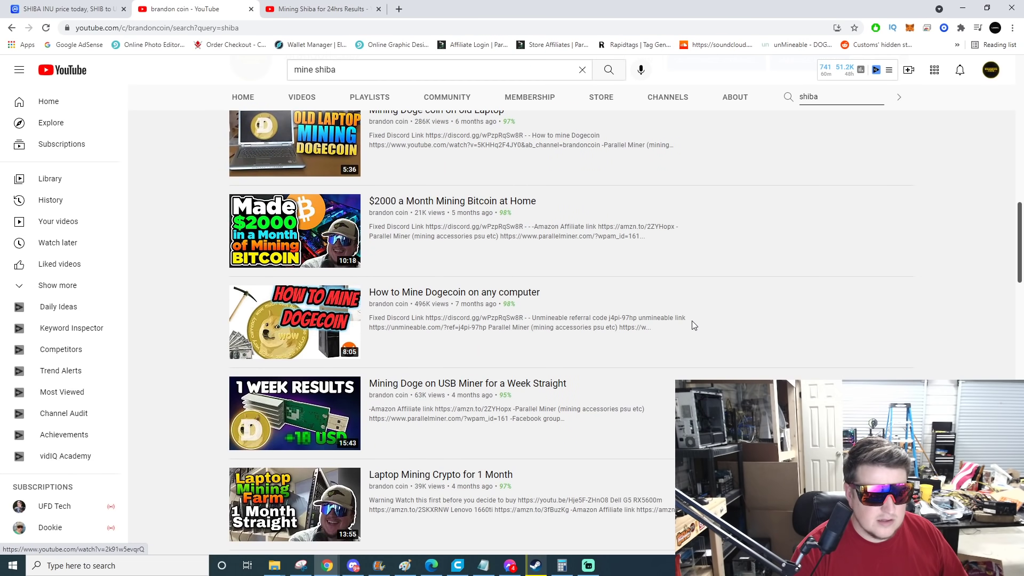
scroll(692, 321, down, 3)
scroll(690, 321, down, 1)
scroll(685, 317, down, 2)
scroll(676, 306, down, 1)
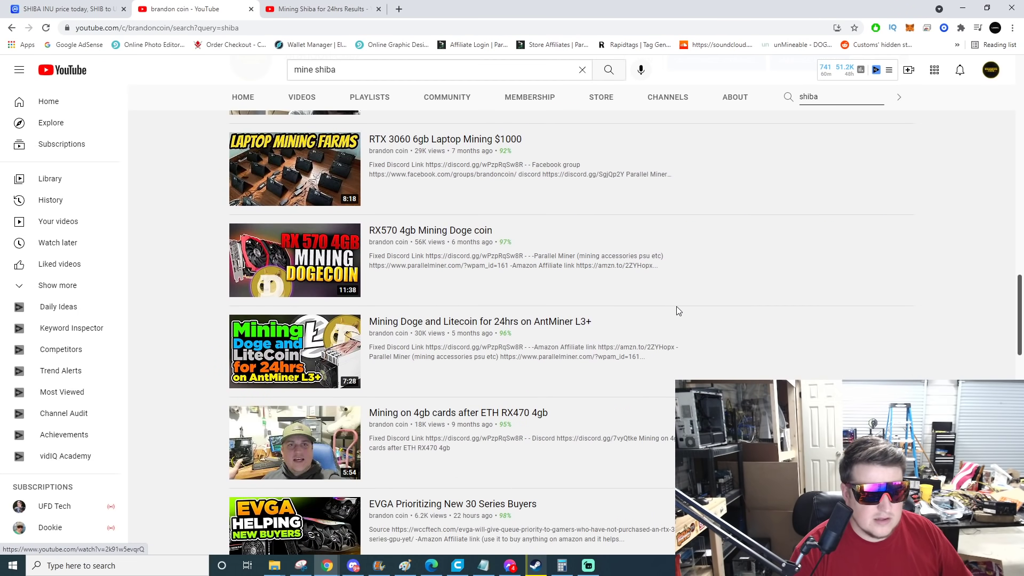
scroll(676, 307, down, 1)
scroll(672, 296, down, 1)
scroll(664, 292, down, 2)
scroll(649, 296, down, 1)
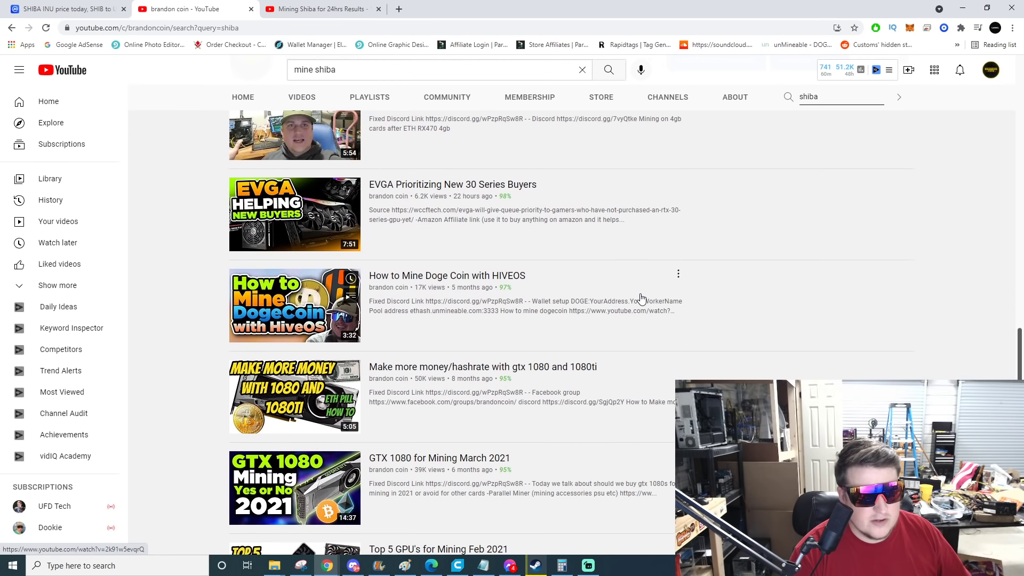
scroll(640, 299, down, 1)
scroll(640, 297, down, 1)
scroll(639, 292, down, 1)
scroll(639, 289, down, 1)
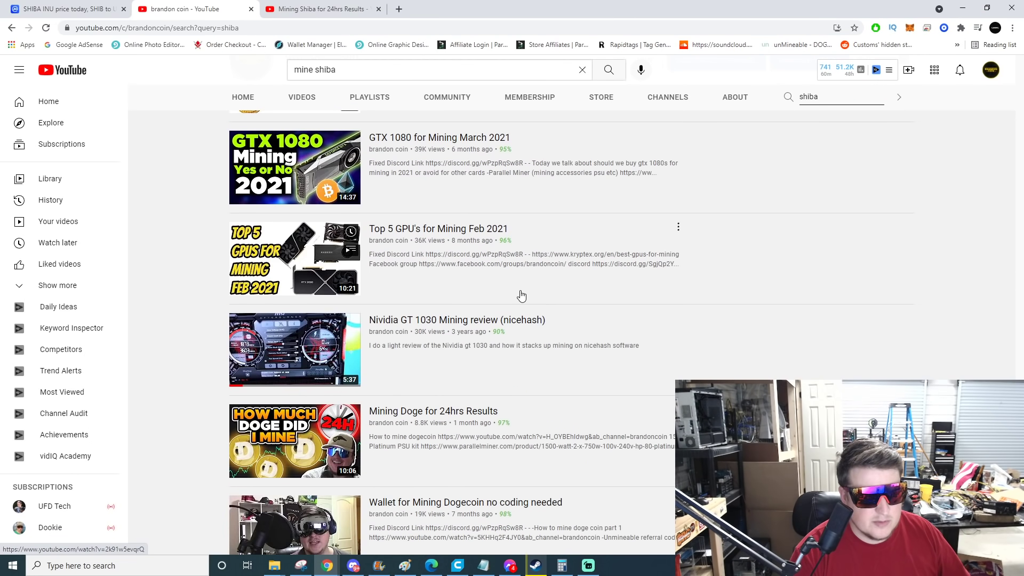
scroll(522, 296, down, 2)
scroll(481, 300, down, 5)
scroll(417, 304, down, 3)
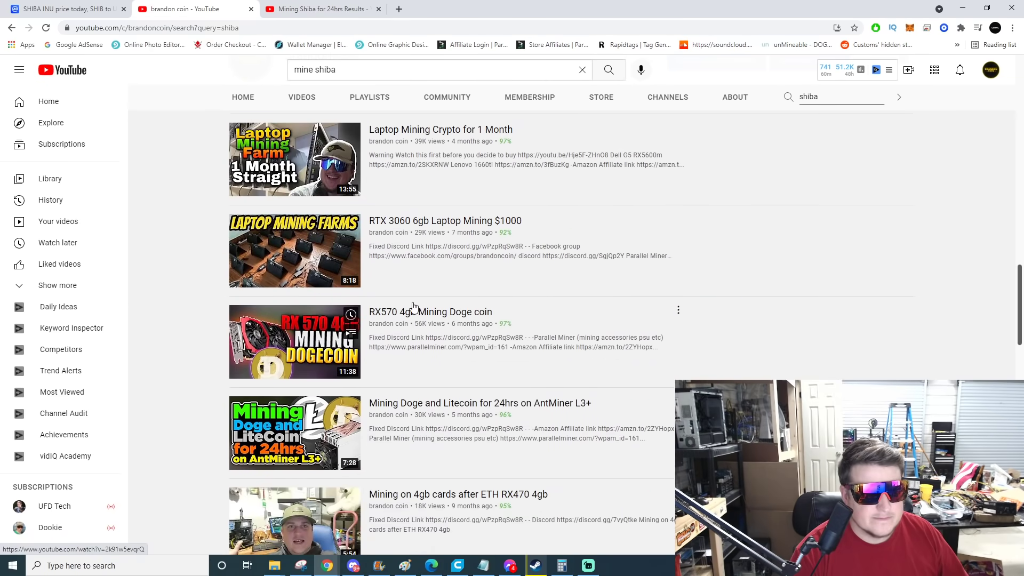
scroll(414, 306, up, 3)
scroll(412, 304, up, 4)
scroll(400, 289, up, 3)
scroll(384, 256, up, 1)
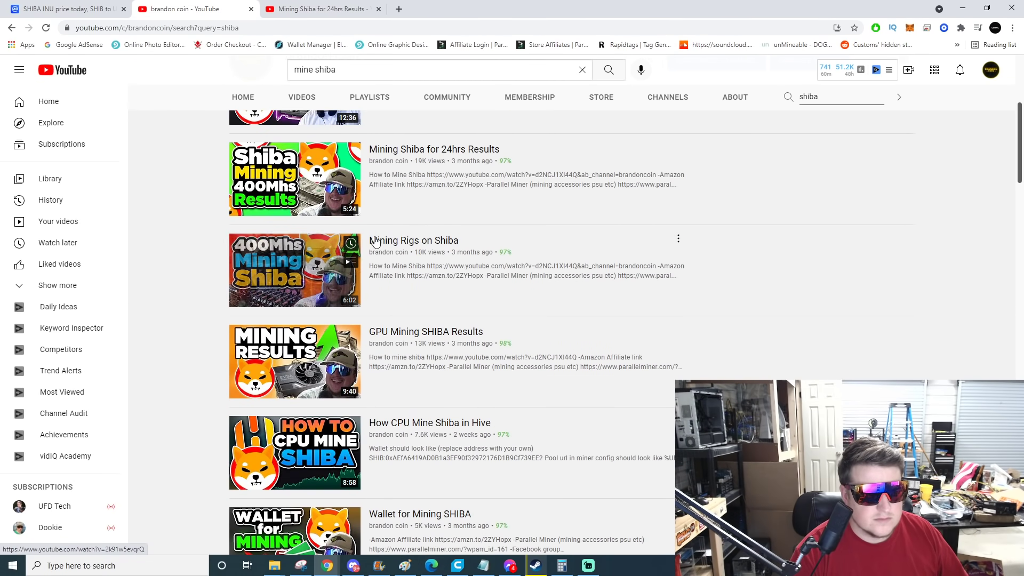
scroll(373, 240, up, 4)
scroll(632, 389, down, 1)
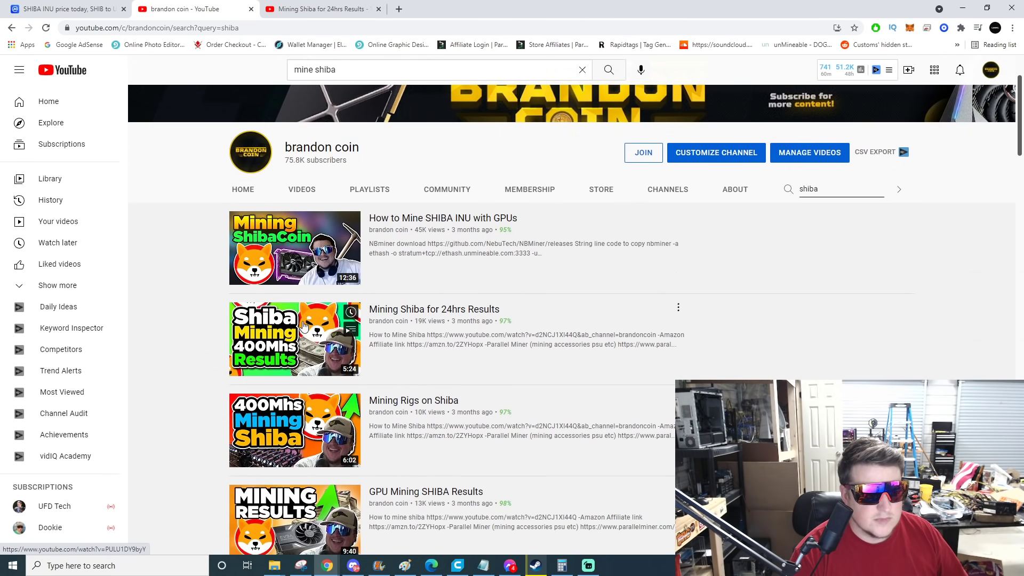
scroll(294, 328, down, 2)
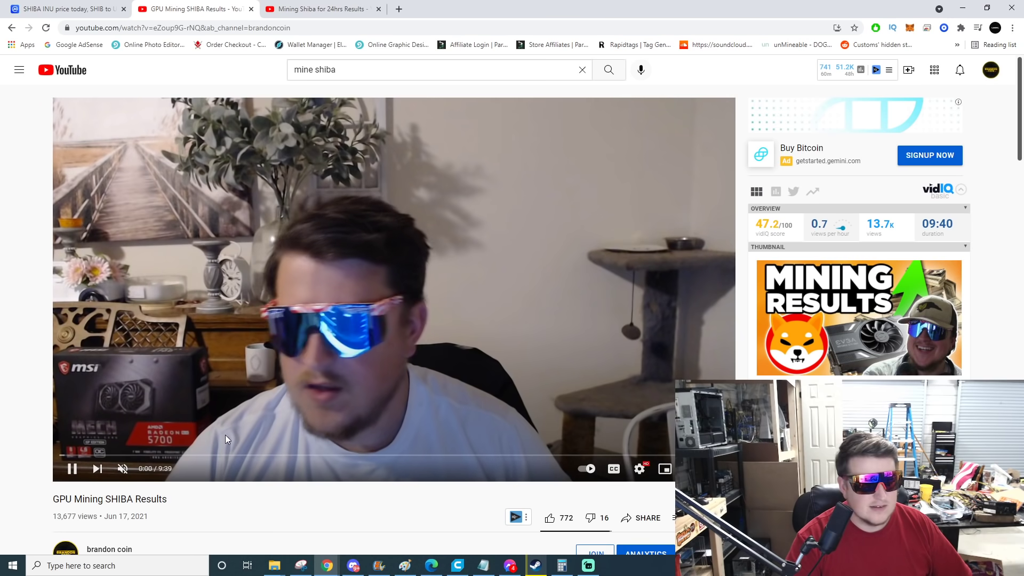
Step: Pause the GPU Mining SHIBA Results video at the unMineable payout screen near 1:39 and bring Calculator back up
click(193, 408)
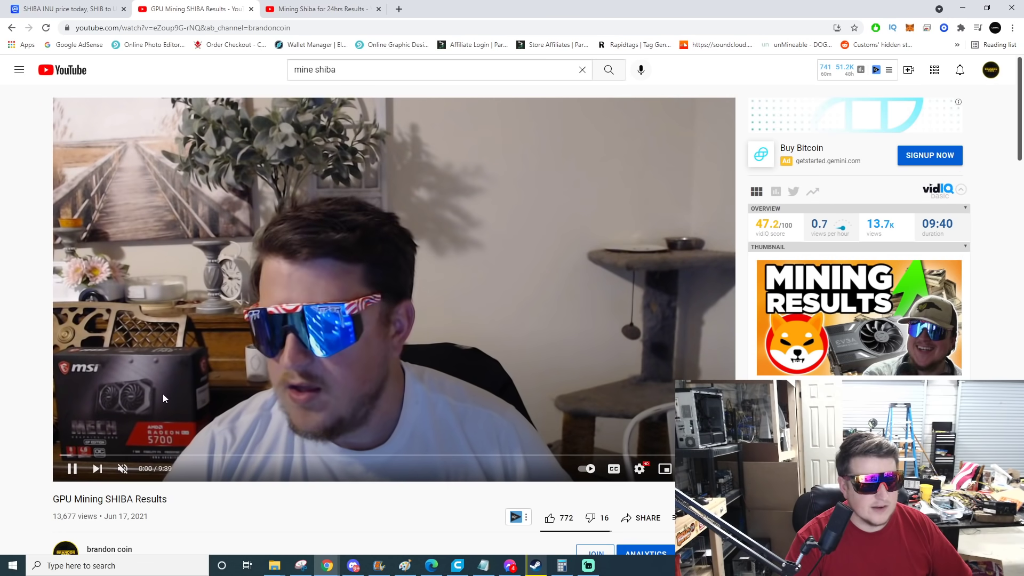
click(175, 456)
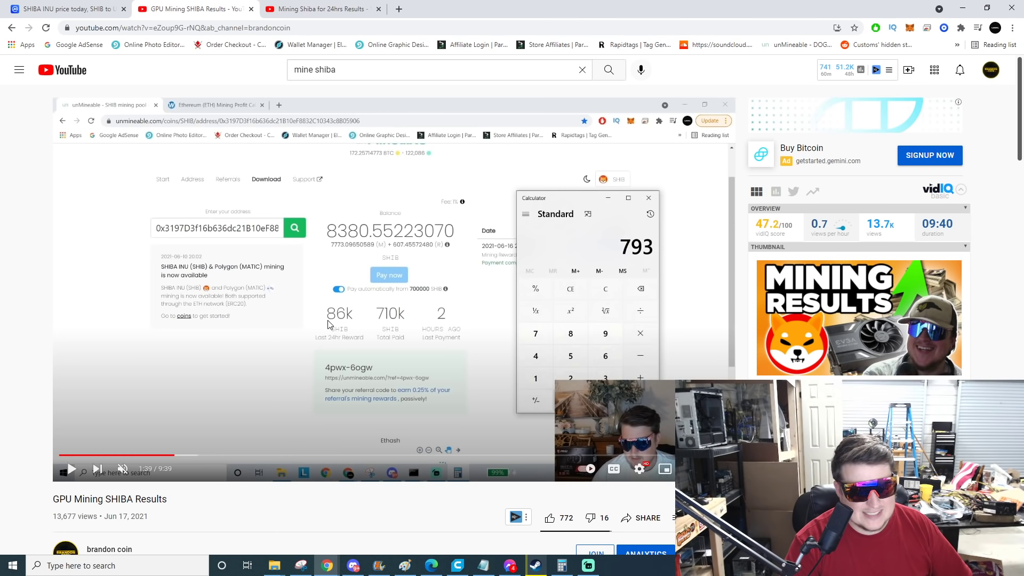
click(563, 566)
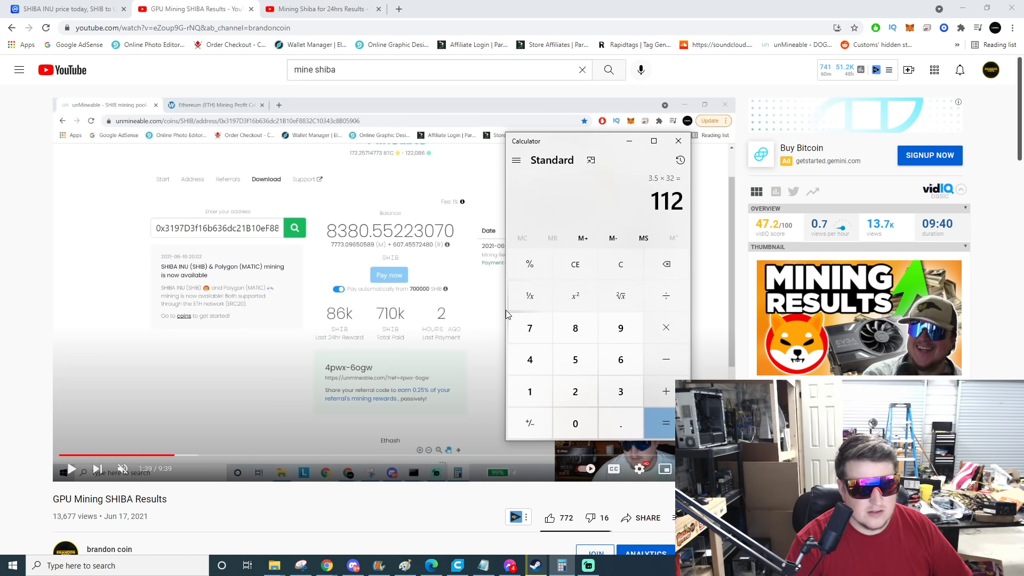
Step: Compute 86,000 × 0.00003307 = 2.84402 with the SHIBA INU price page visible beside Calculator
click(621, 265)
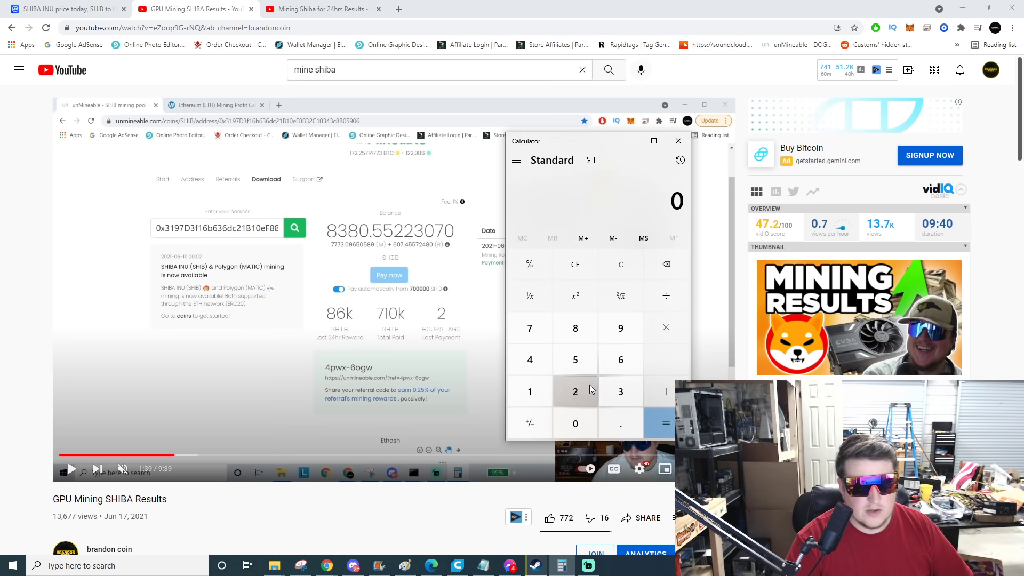
click(575, 328)
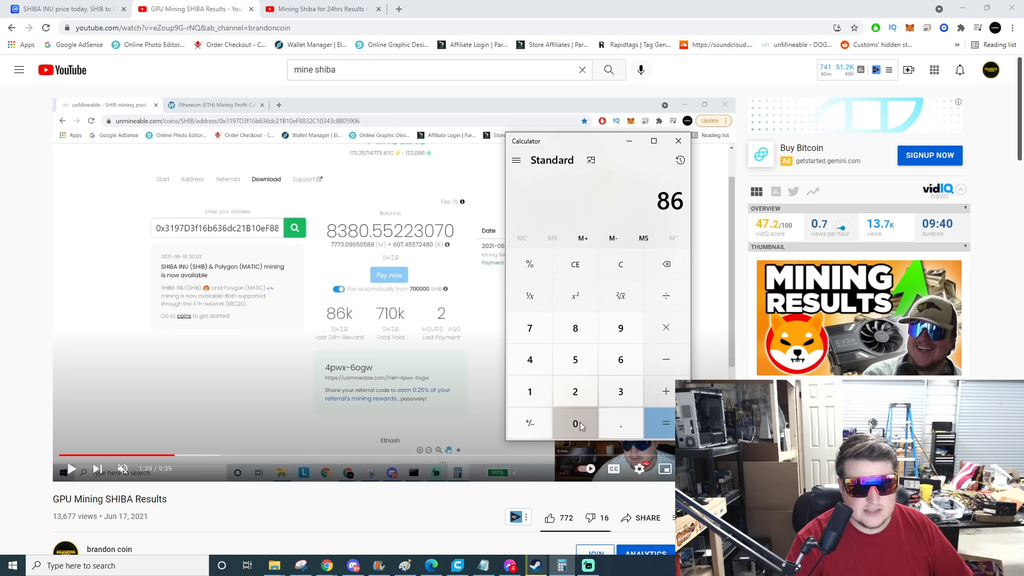
click(80, 9)
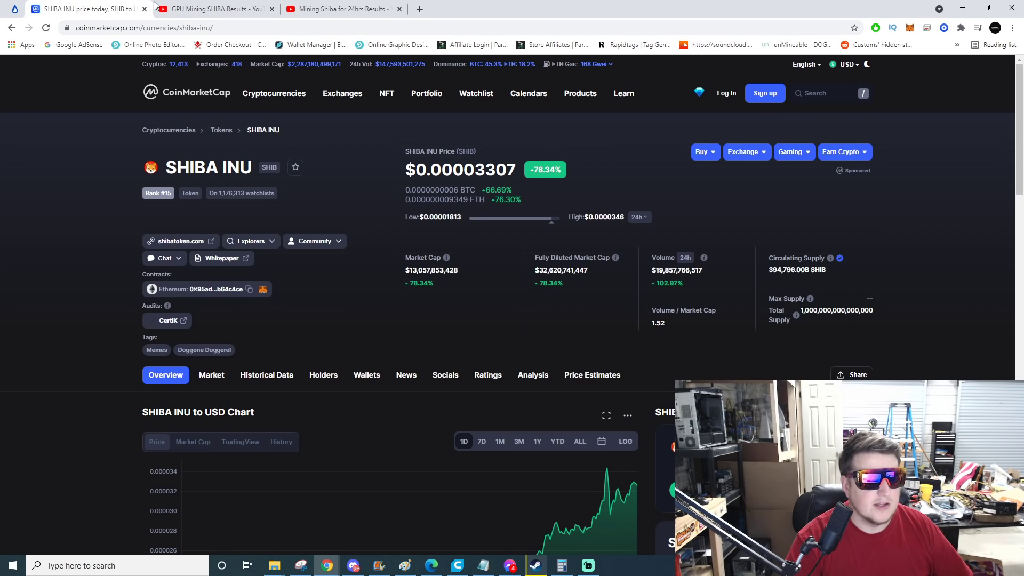
click(562, 566)
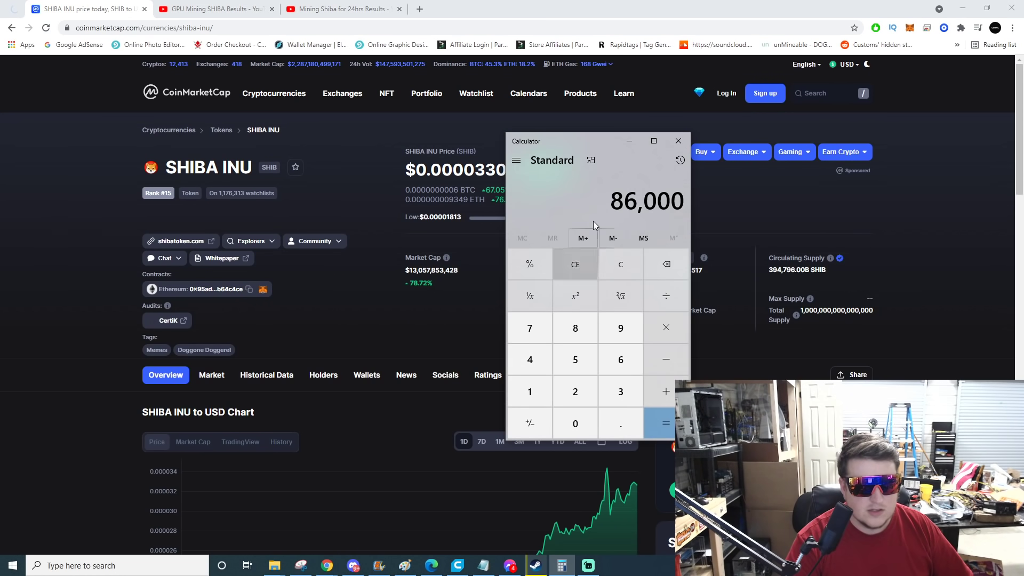
drag(575, 141, 680, 137)
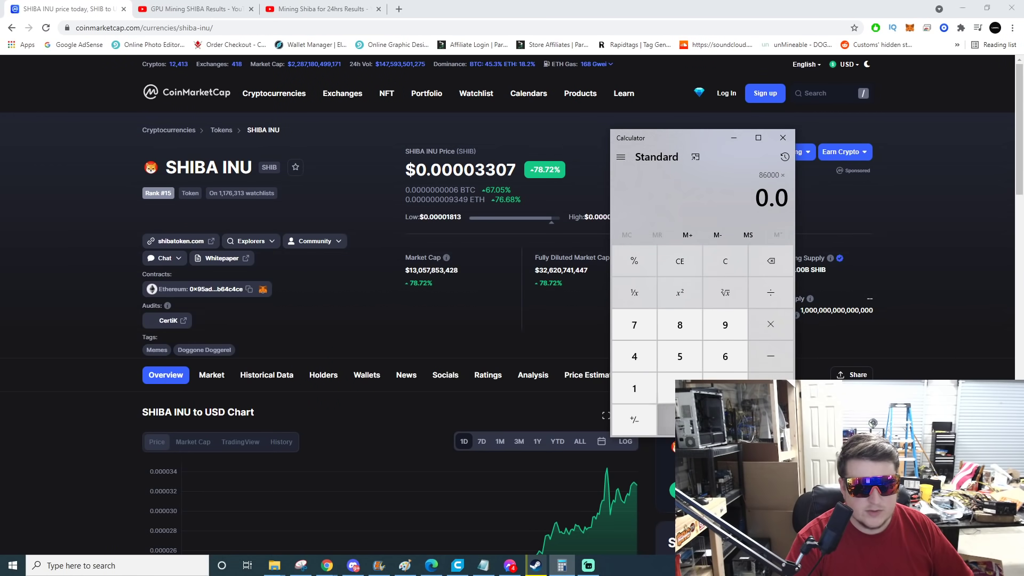
text(00033)
click(726, 388)
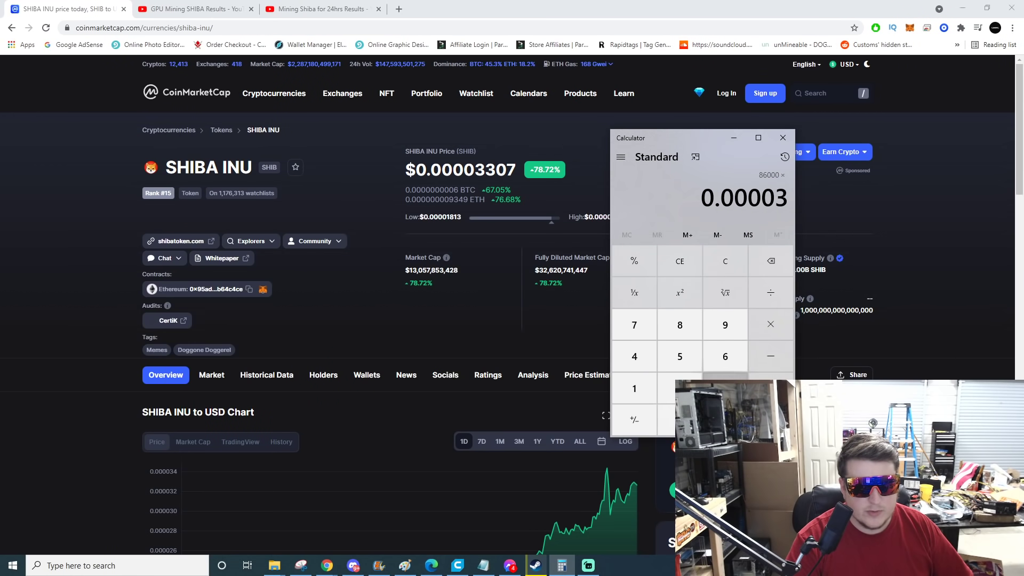
click(680, 421)
click(635, 323)
click(770, 420)
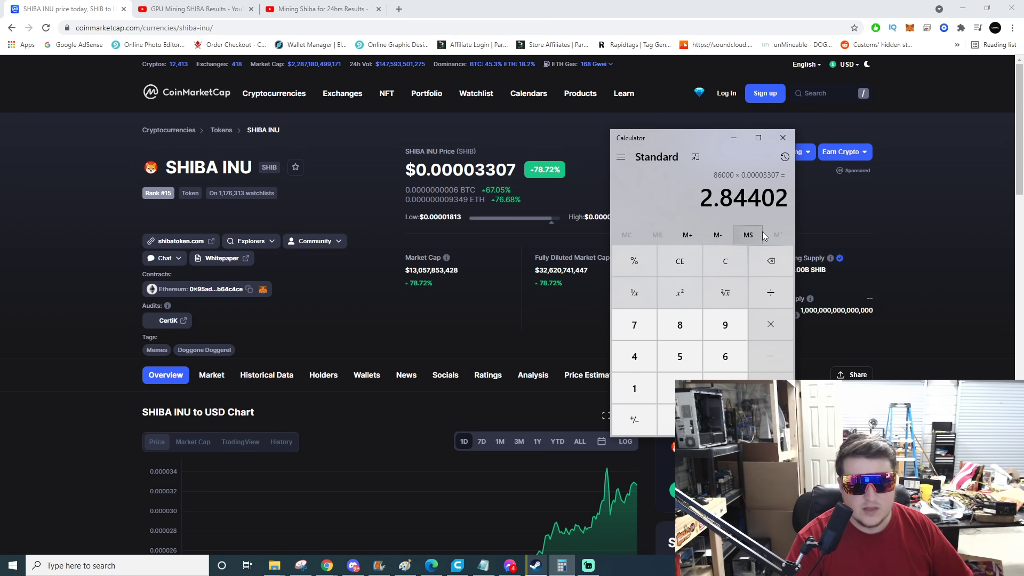
Step: Play the Mining Shiba for 24hrs Results video and skip through its balance and price calculation parts
click(320, 9)
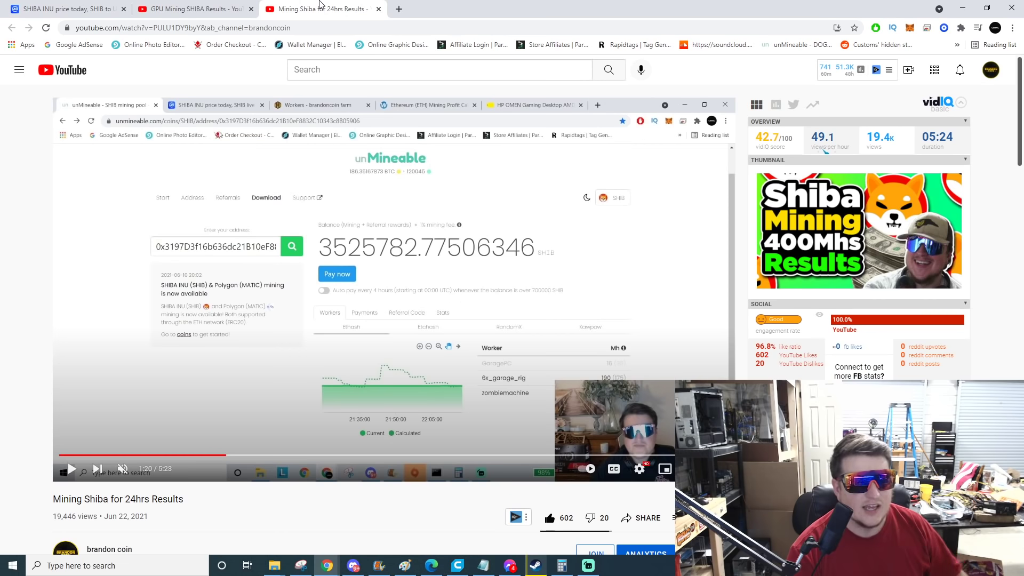
click(238, 365)
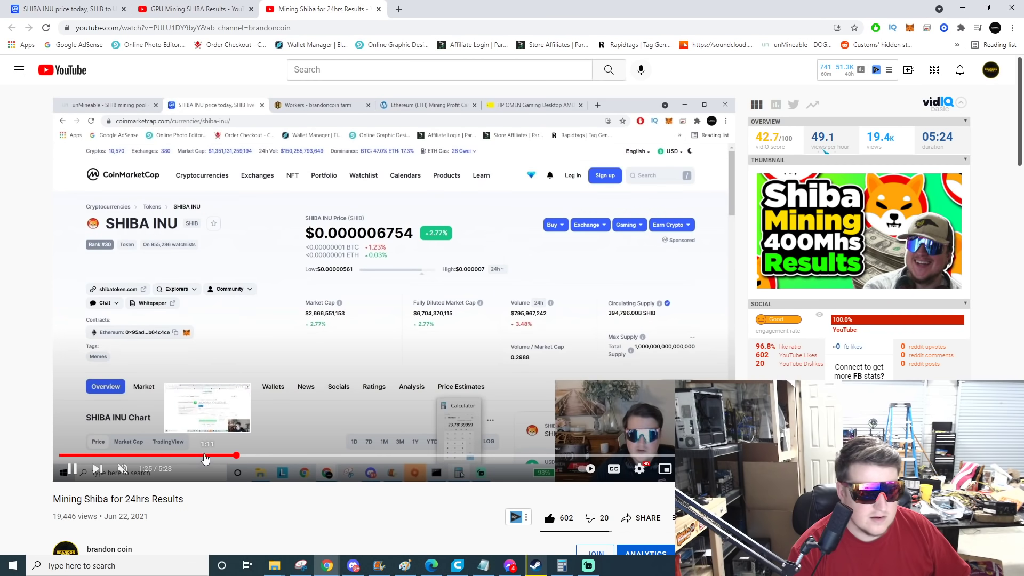
click(171, 456)
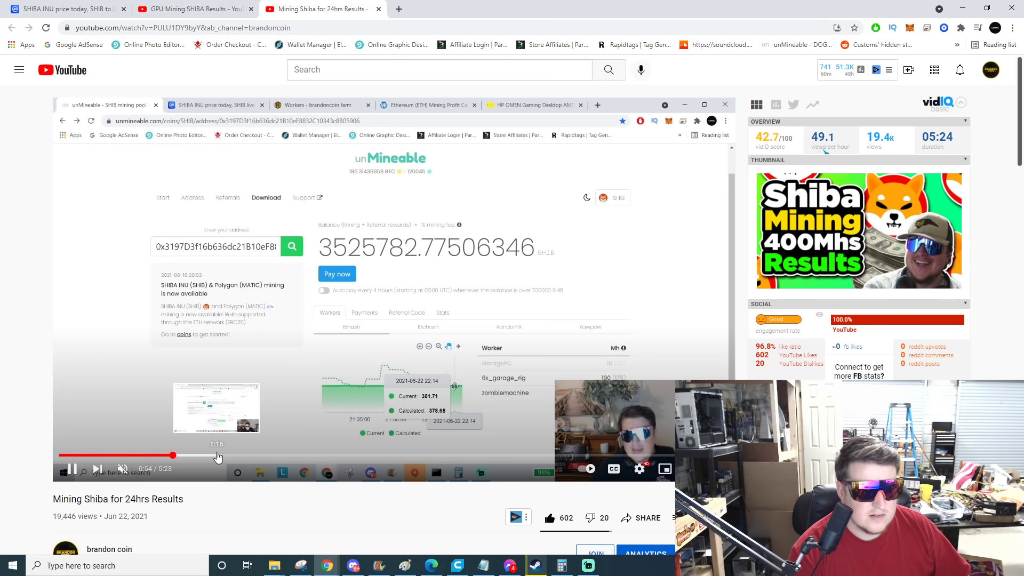
click(216, 457)
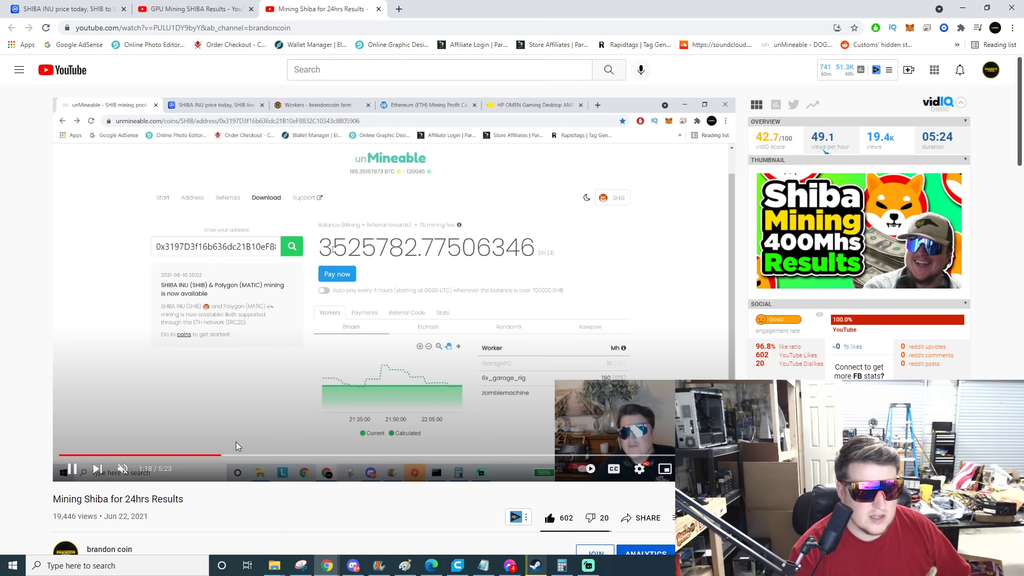
click(251, 457)
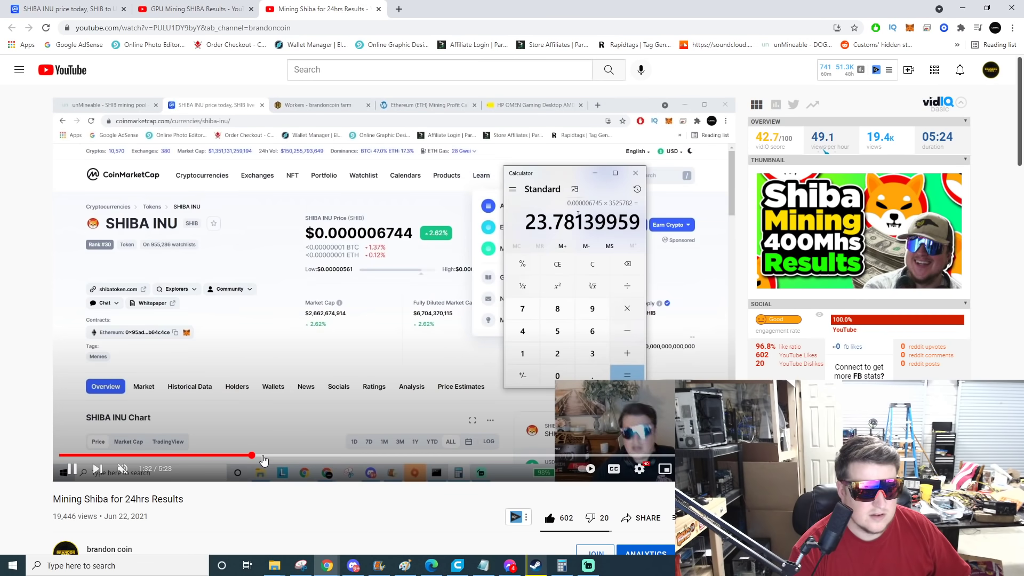
click(298, 456)
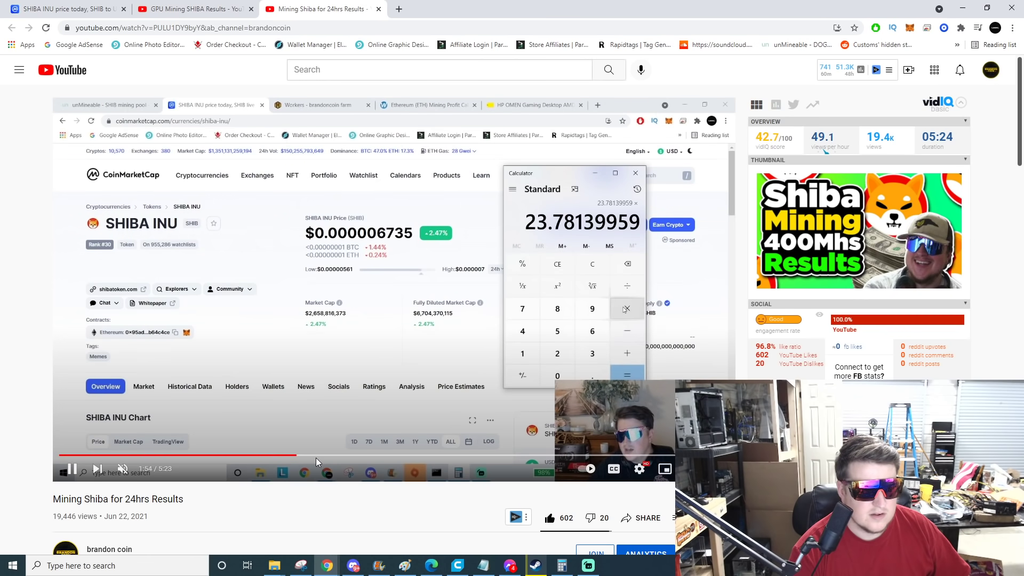
click(324, 456)
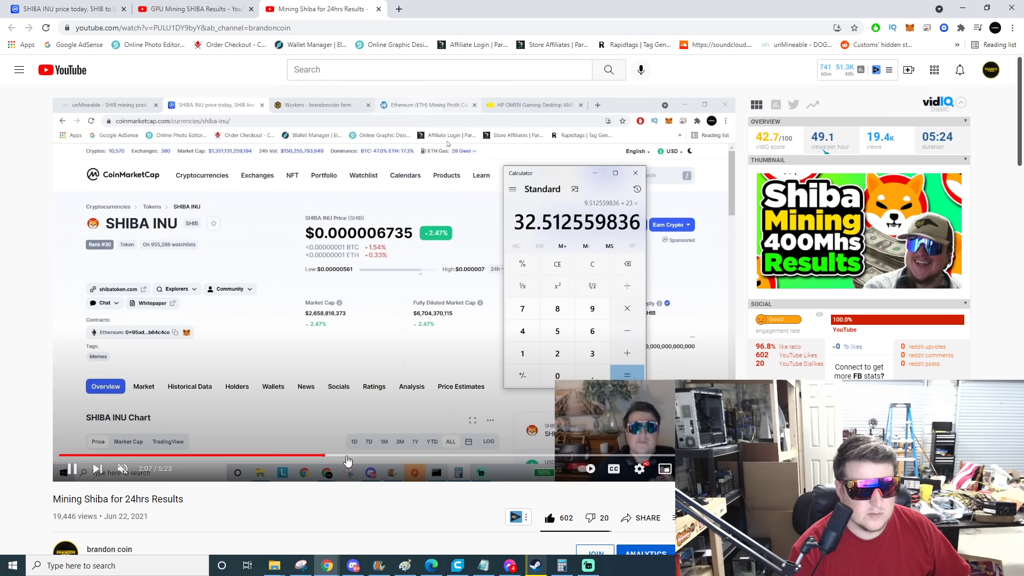
Step: Skim the profitability estimate section through to the unMineable calculator part, then return to the GPU Mining SHIBA Results video
click(348, 457)
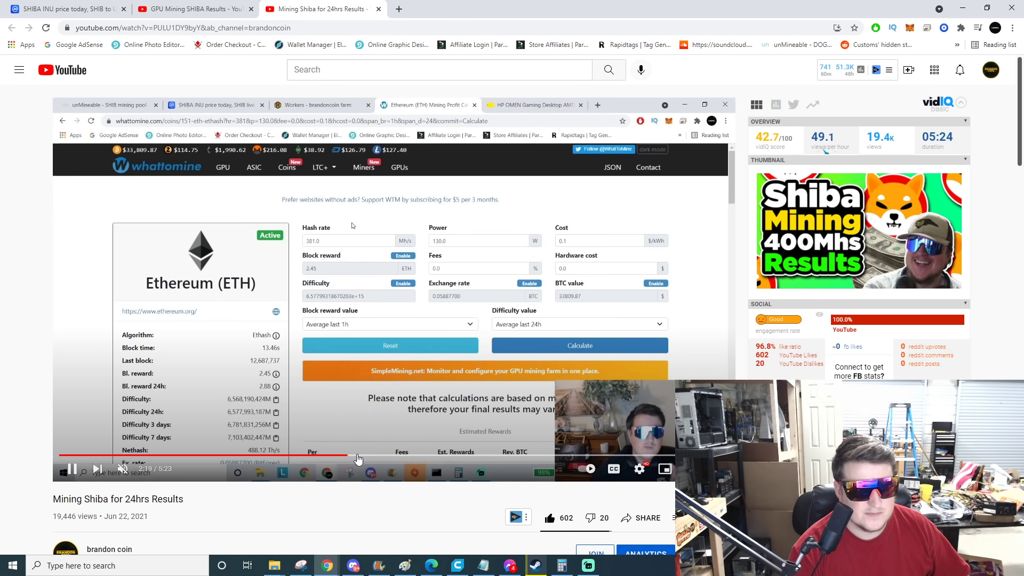
click(366, 457)
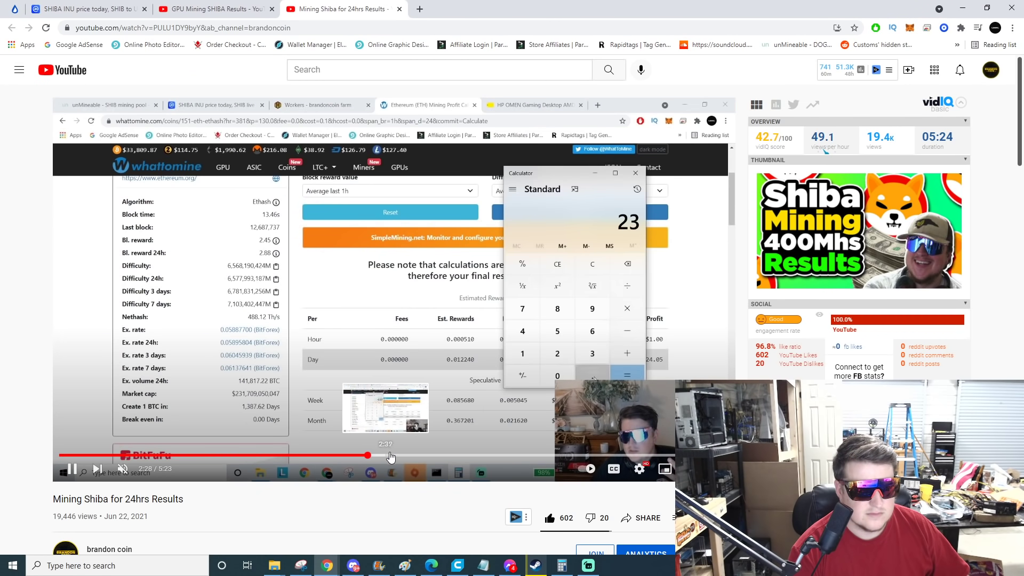
click(390, 456)
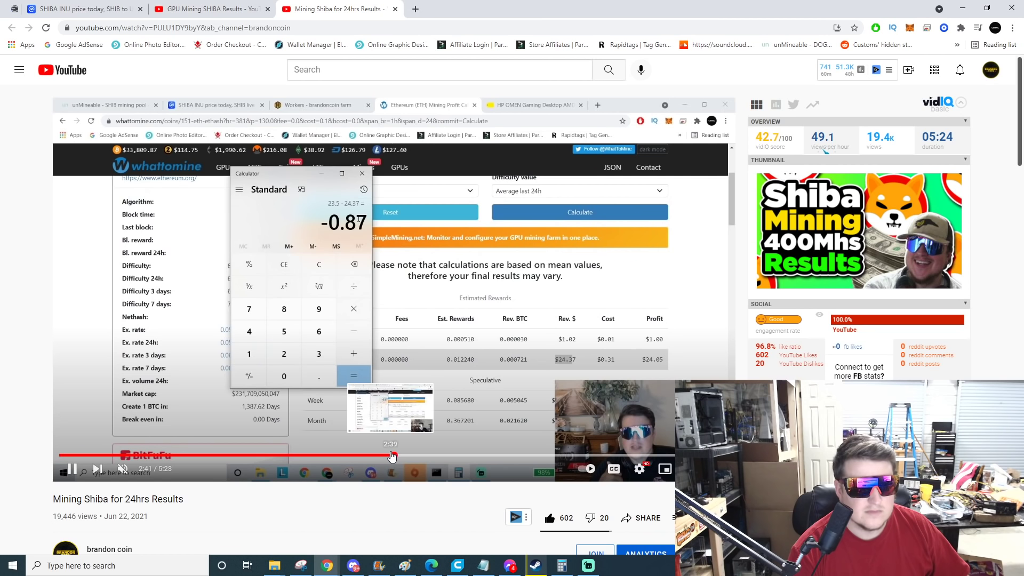
click(411, 456)
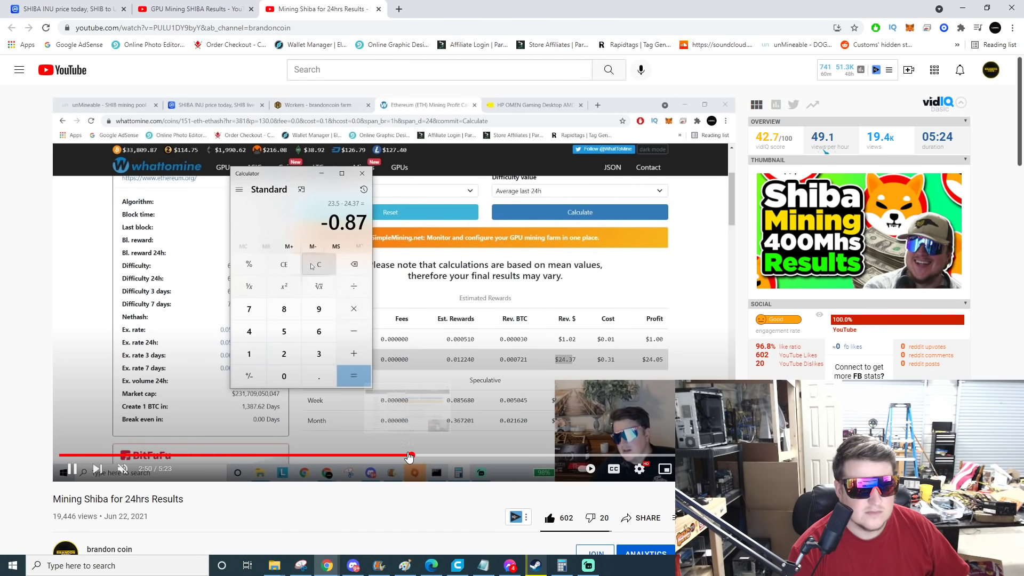
click(430, 456)
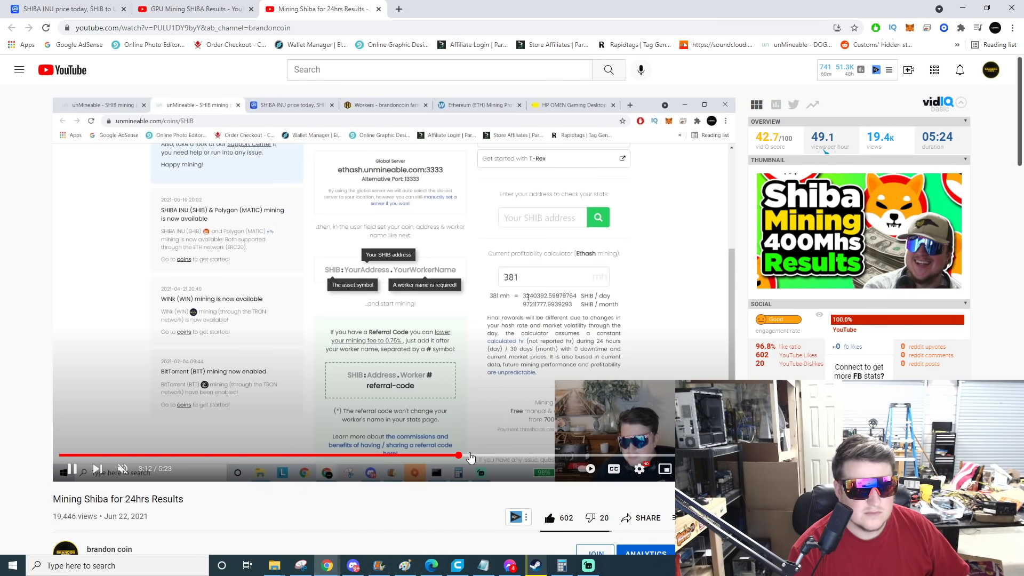
click(458, 457)
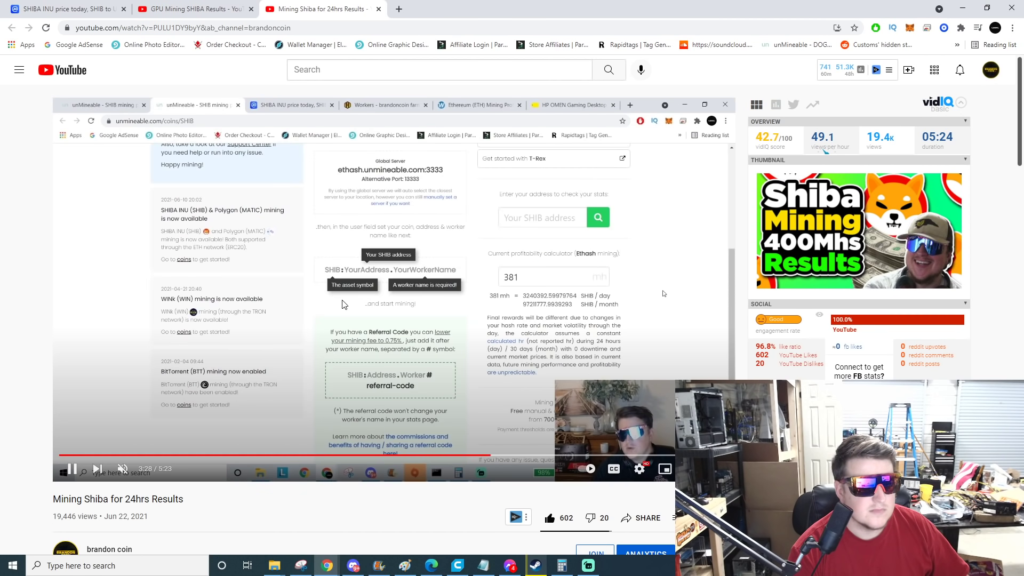
click(200, 9)
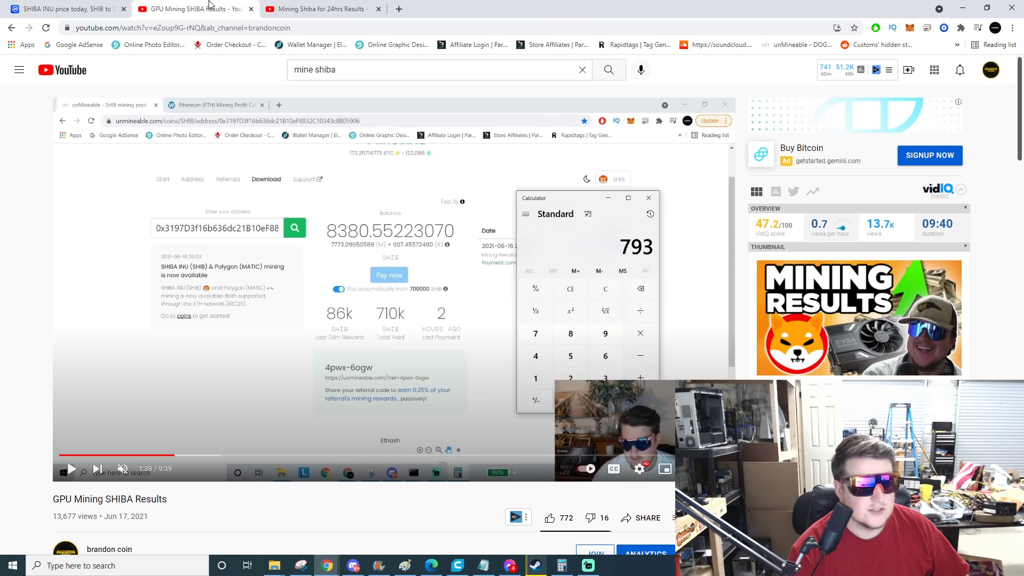
Step: Skip the GPU Mining SHIBA Results video past its profitability estimates to about 2:51 and pause it
click(189, 454)
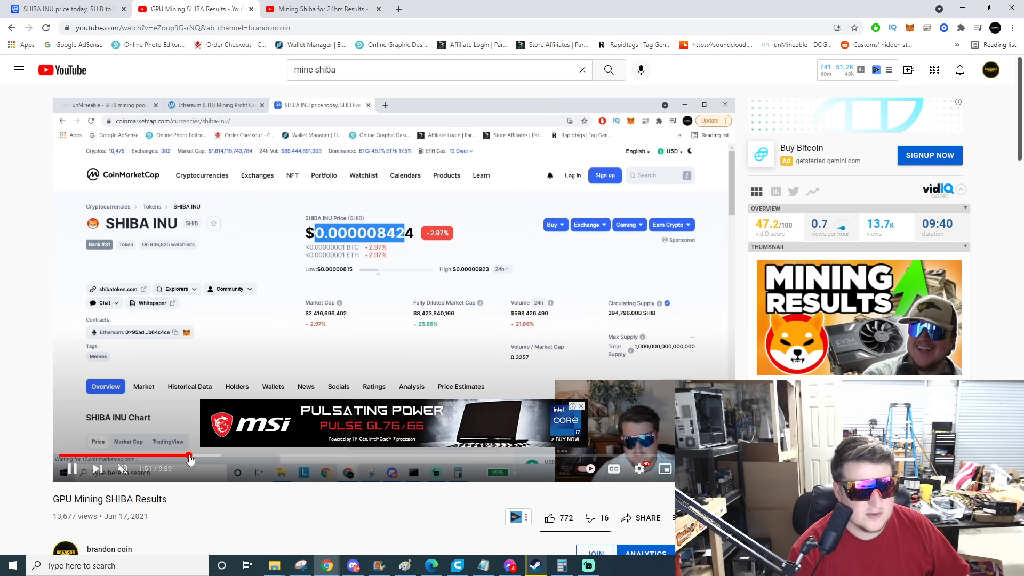
click(218, 457)
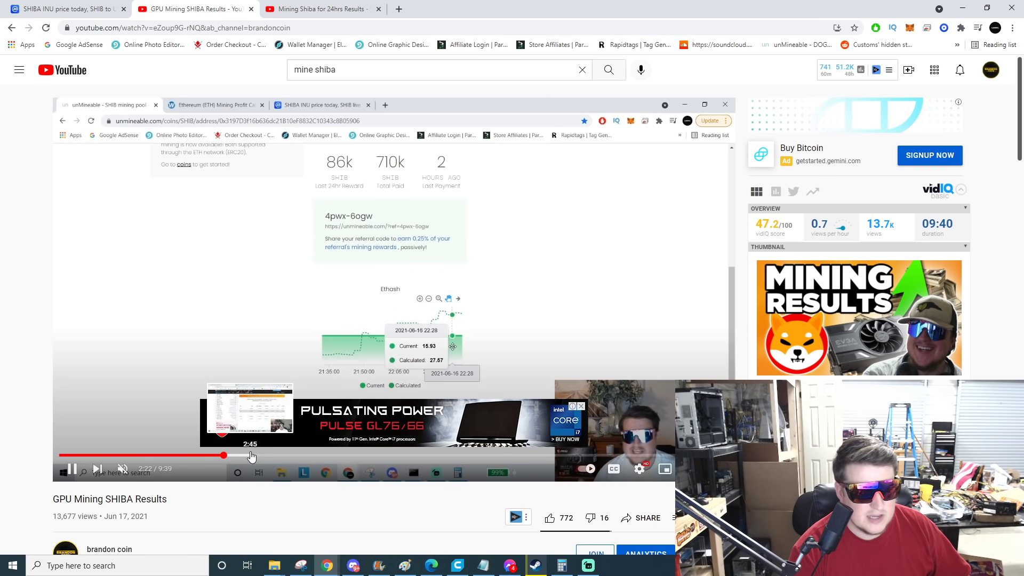
click(251, 457)
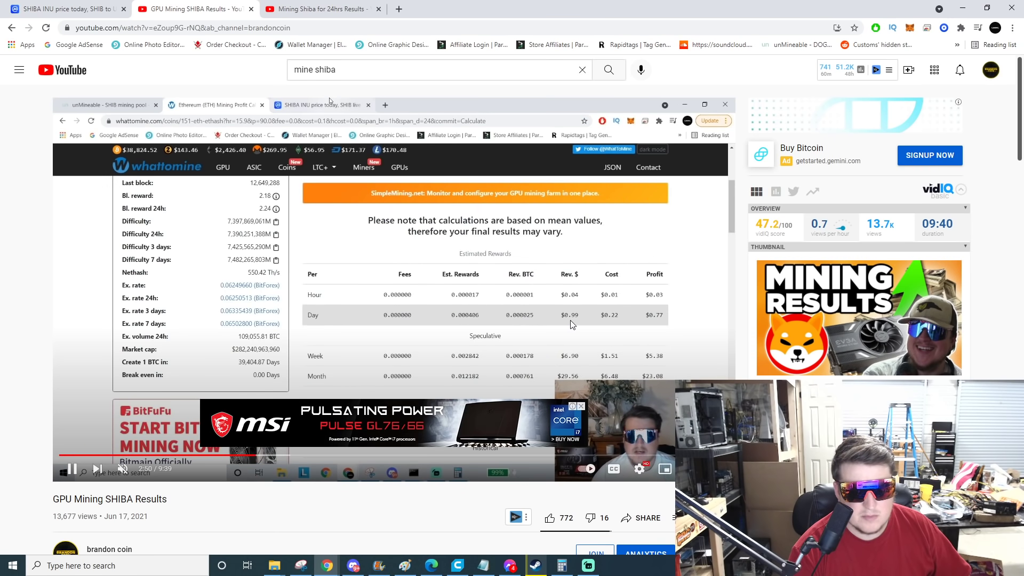
key(space)
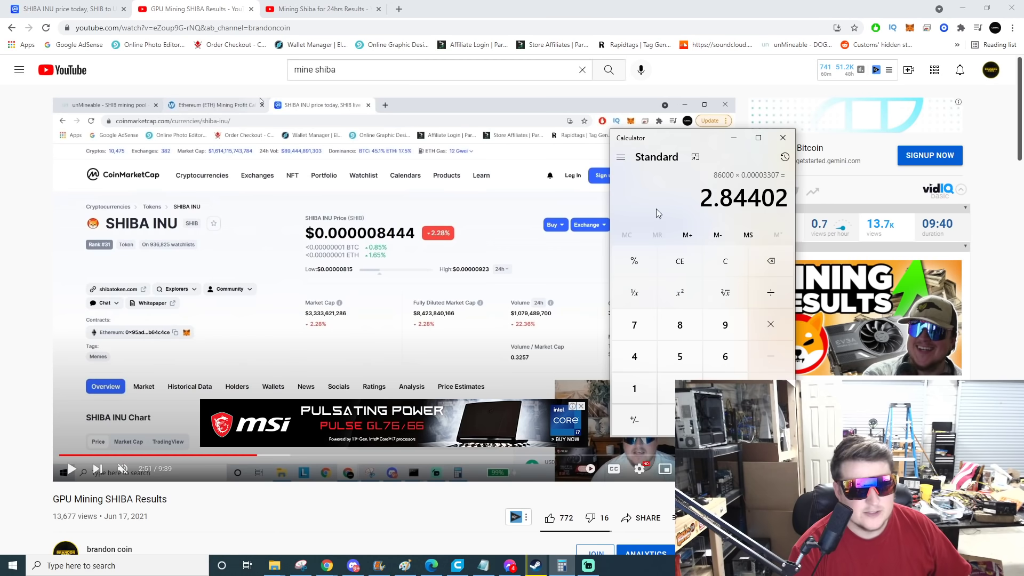